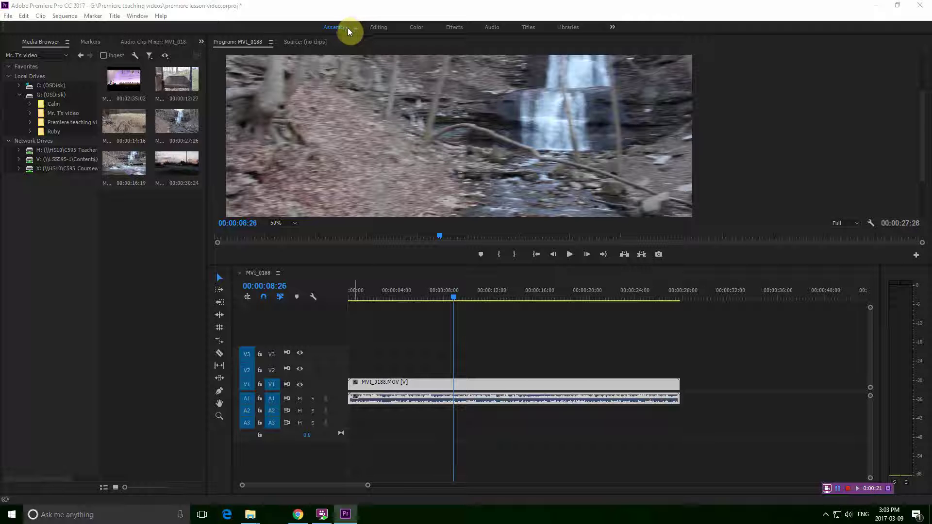
# Step: Compare the Editing and Assembly workspaces, and the project's imported items with the source footage folder on disk
pyautogui.click(381, 27)
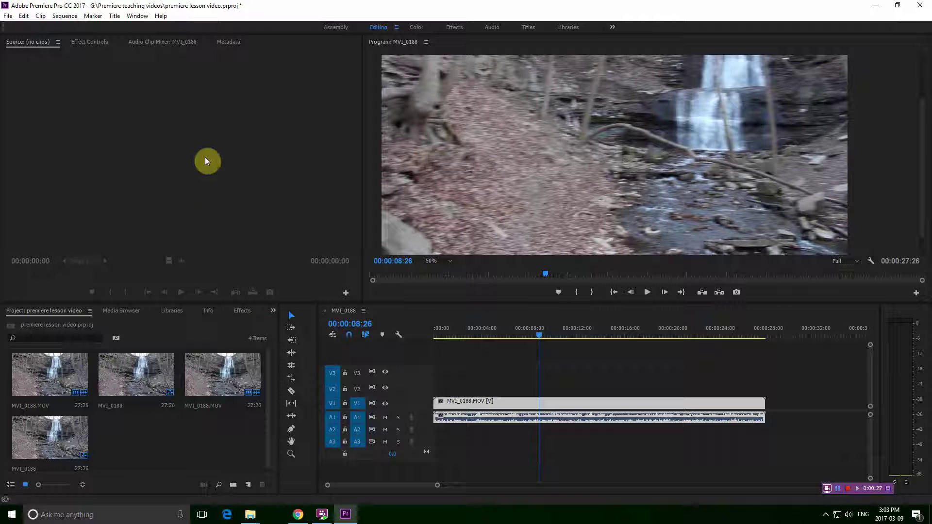
pyautogui.click(342, 28)
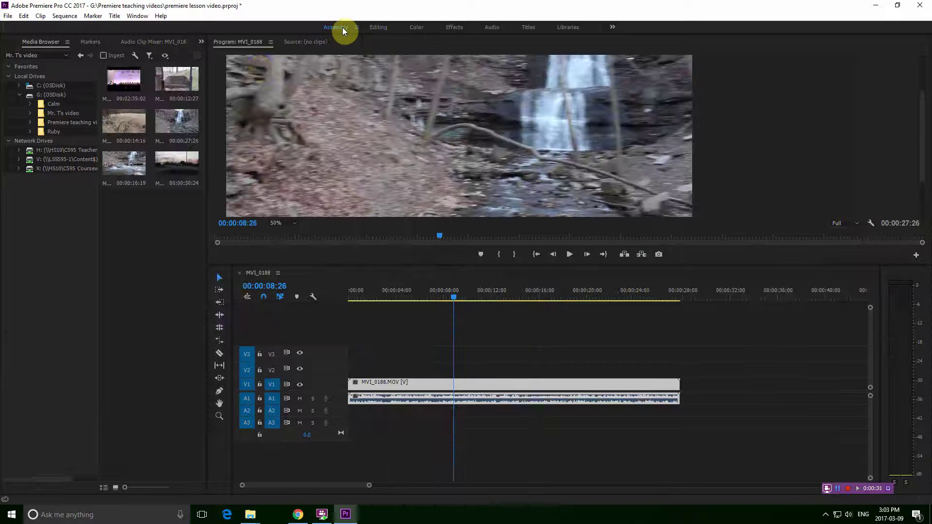
pyautogui.click(11, 45)
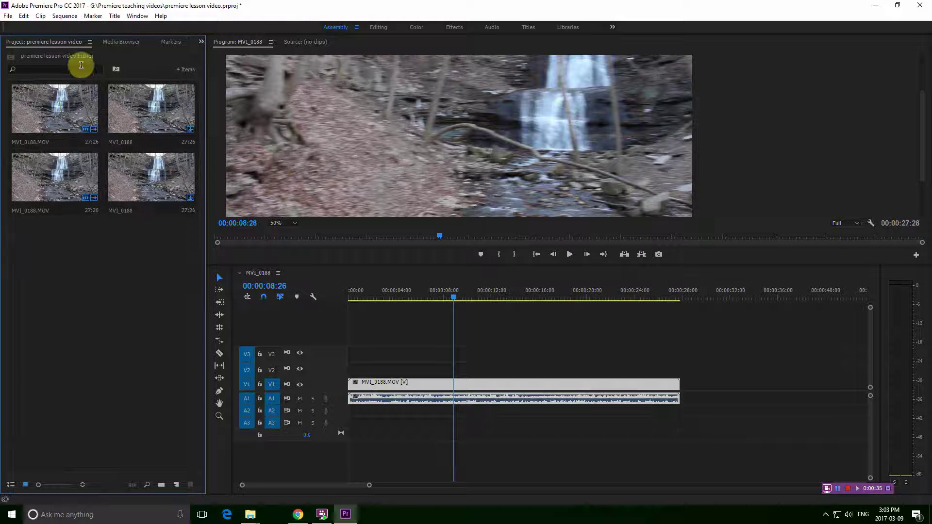
pyautogui.click(117, 42)
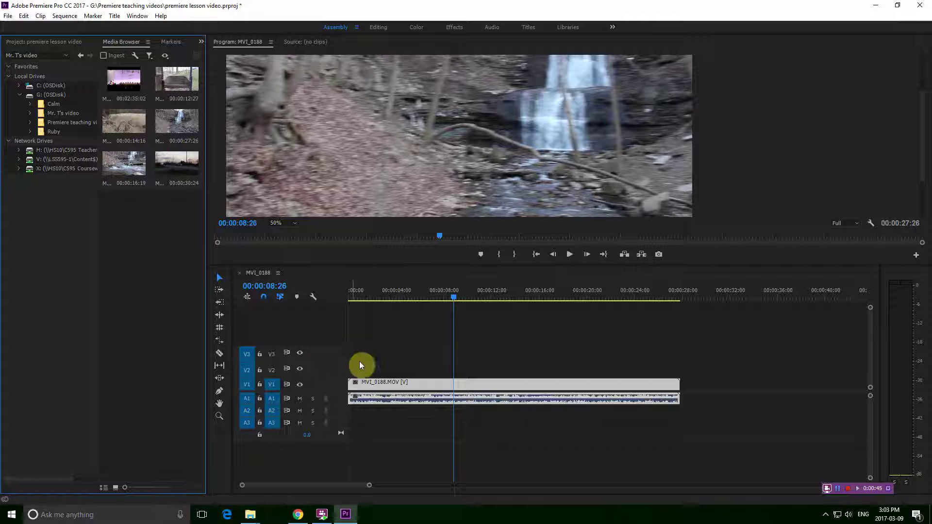
pyautogui.click(47, 42)
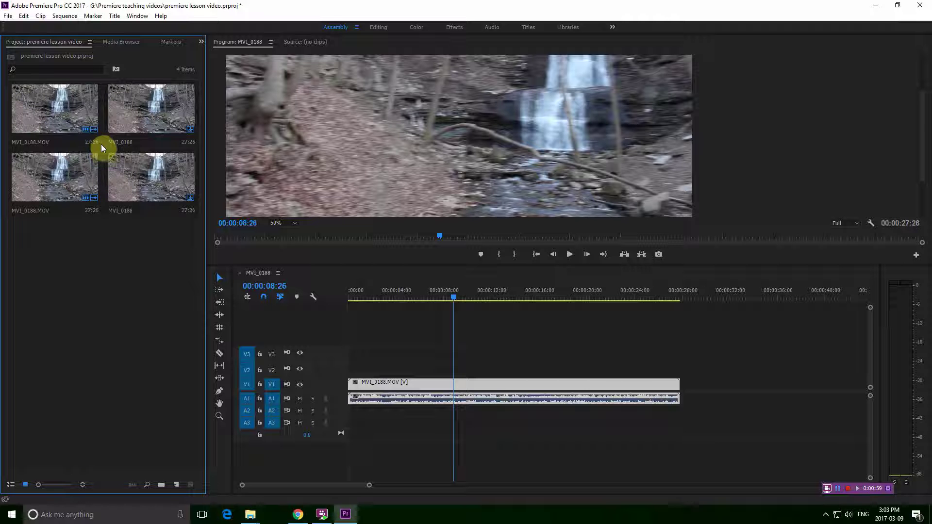
pyautogui.click(129, 41)
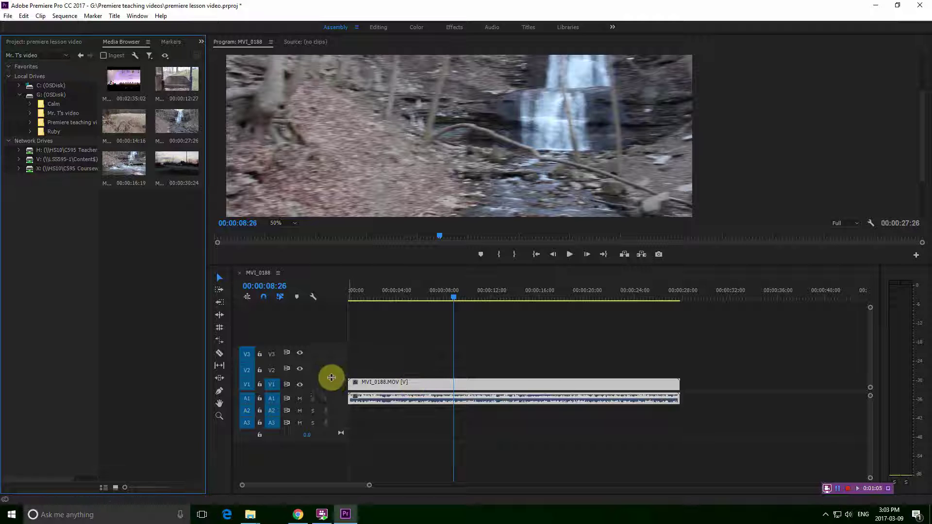
# Step: Enlarge the Video 1 and Audio 1 tracks to show the clip's thumbnails and audio waveform
pyautogui.moveTo(329, 378); pyautogui.dragTo(328, 348)
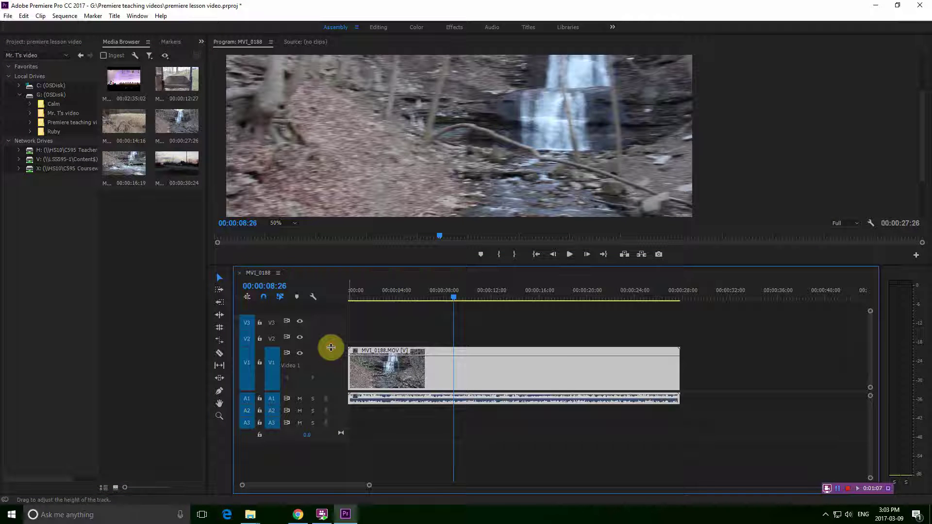
pyautogui.moveTo(313, 407); pyautogui.dragTo(316, 430)
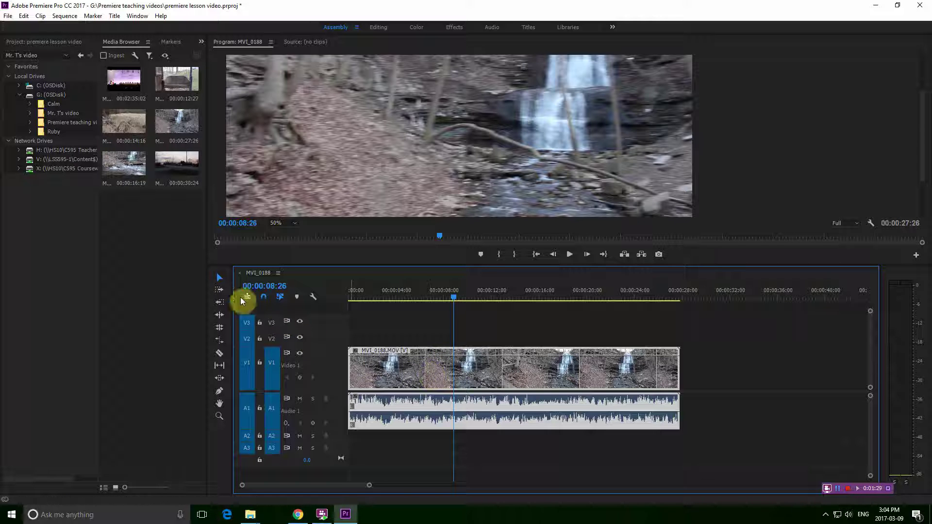
# Step: Try darkening the waterfall clip by lowering its opacity on the timeline, and raise the opacity back to full
pyautogui.moveTo(415, 369); pyautogui.dragTo(441, 372)
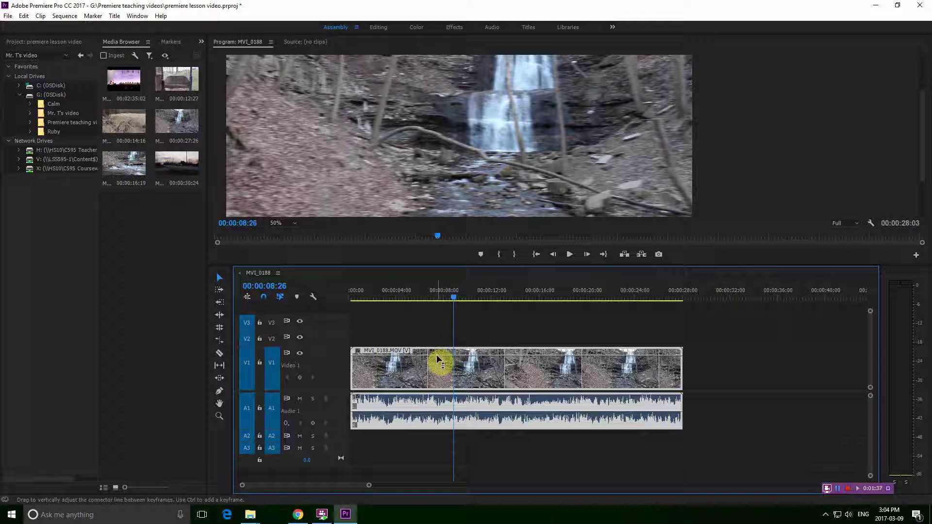
pyautogui.moveTo(436, 354); pyautogui.dragTo(441, 377)
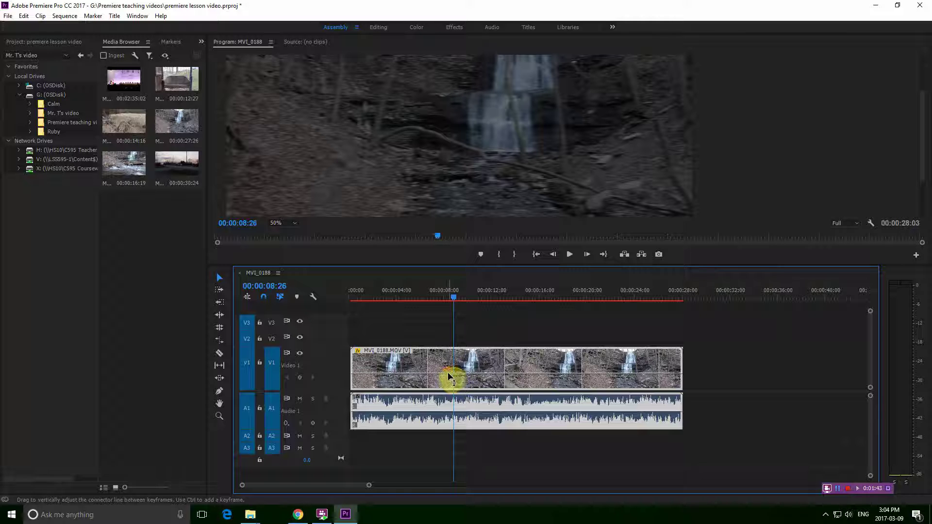
pyautogui.moveTo(448, 375); pyautogui.dragTo(448, 360)
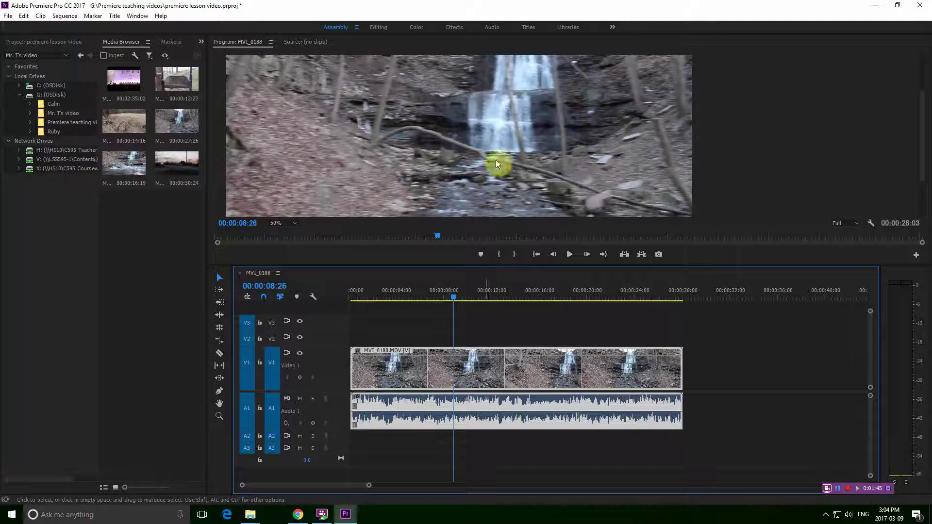
# Step: Move the playhead to 00:00:09:13 and shift the clip back to the very start of the sequence
pyautogui.click(453, 297)
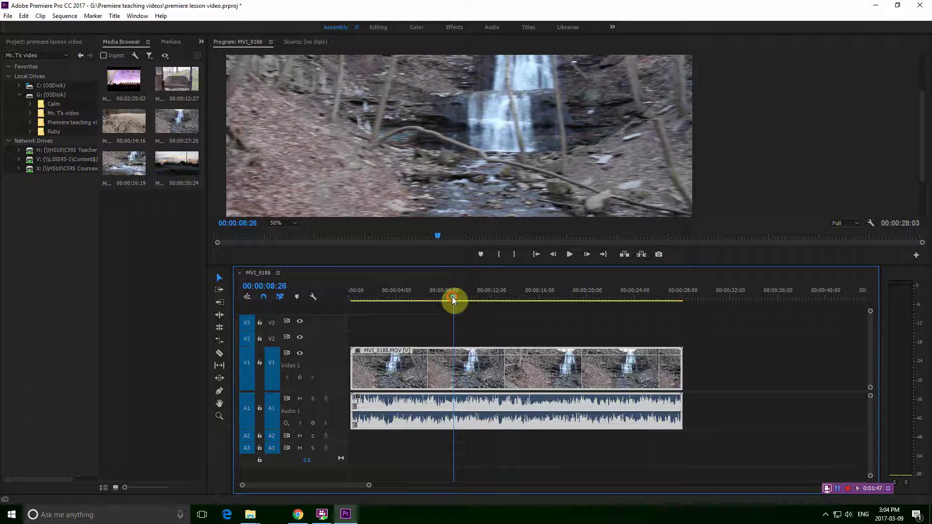
pyautogui.moveTo(452, 298); pyautogui.dragTo(460, 297)
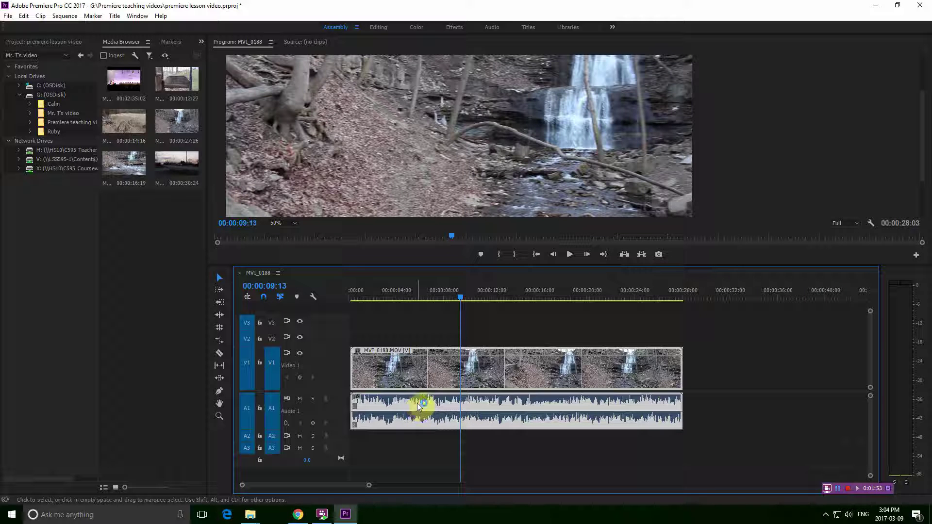
pyautogui.moveTo(417, 403)
pyautogui.mouseDown()
pyautogui.moveTo(431, 404)
pyautogui.moveTo(421, 411)
pyautogui.mouseUp()
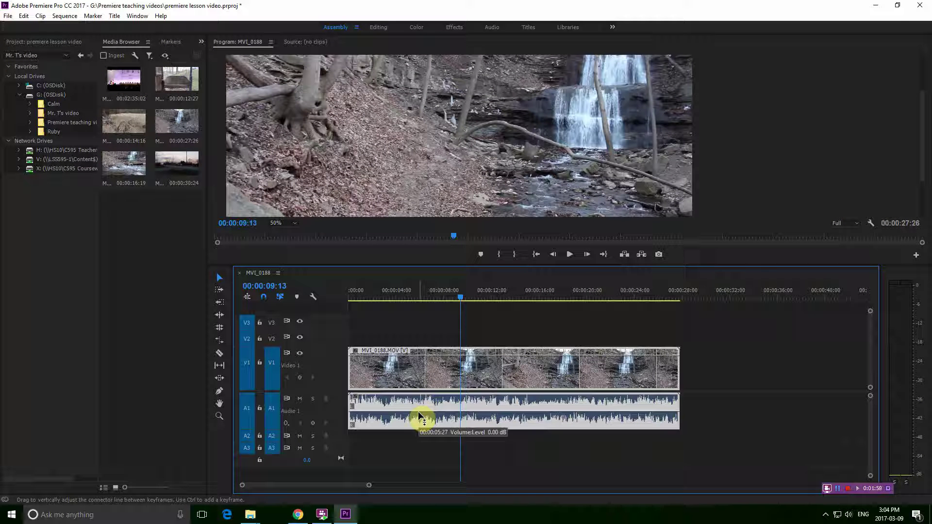
# Step: Try raising the clip's volume level on the Audio 1 track, and lower it back to about its original level
pyautogui.moveTo(419, 415)
pyautogui.mouseDown()
pyautogui.moveTo(421, 404)
pyautogui.moveTo(420, 427)
pyautogui.moveTo(422, 398)
pyautogui.mouseUp()
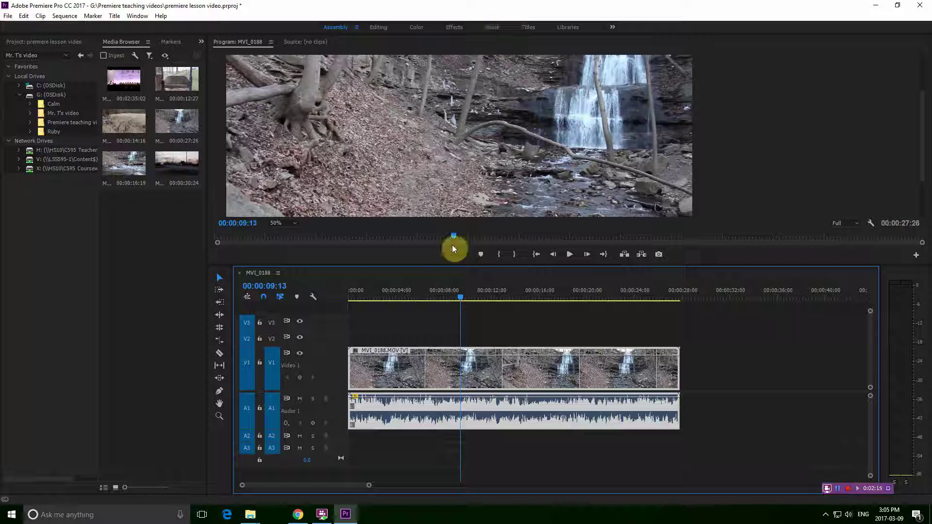
pyautogui.moveTo(408, 401)
pyautogui.mouseDown()
pyautogui.moveTo(412, 441)
pyautogui.moveTo(409, 414)
pyautogui.mouseUp()
pyautogui.click(422, 406)
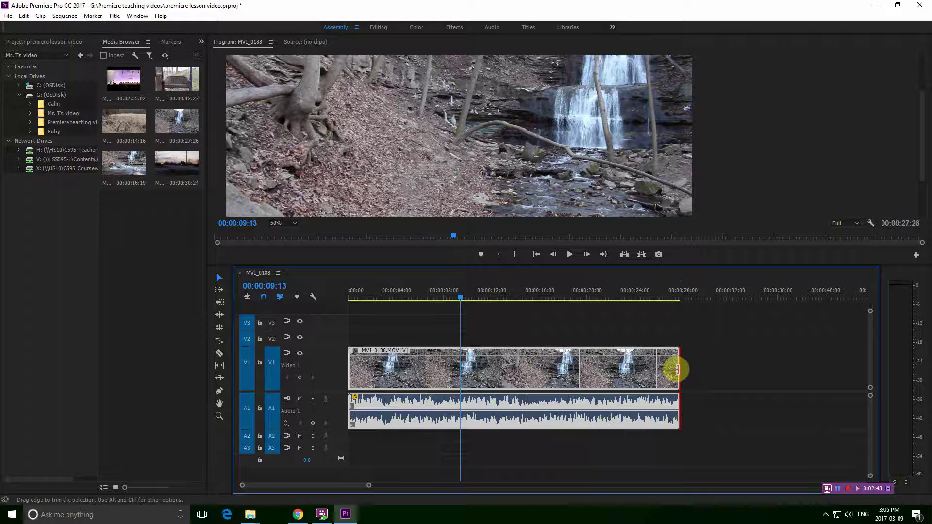
# Step: Trim the clip's end to 00:00:22:27 and further to 00:00:20:03, and extend it back to its full length
pyautogui.moveTo(677, 370); pyautogui.dragTo(620, 368)
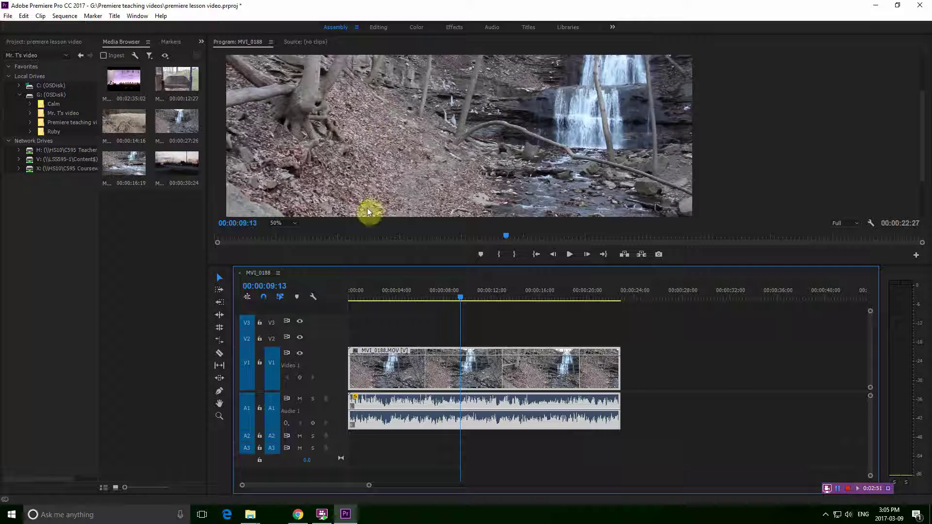
pyautogui.moveTo(616, 367); pyautogui.dragTo(584, 371)
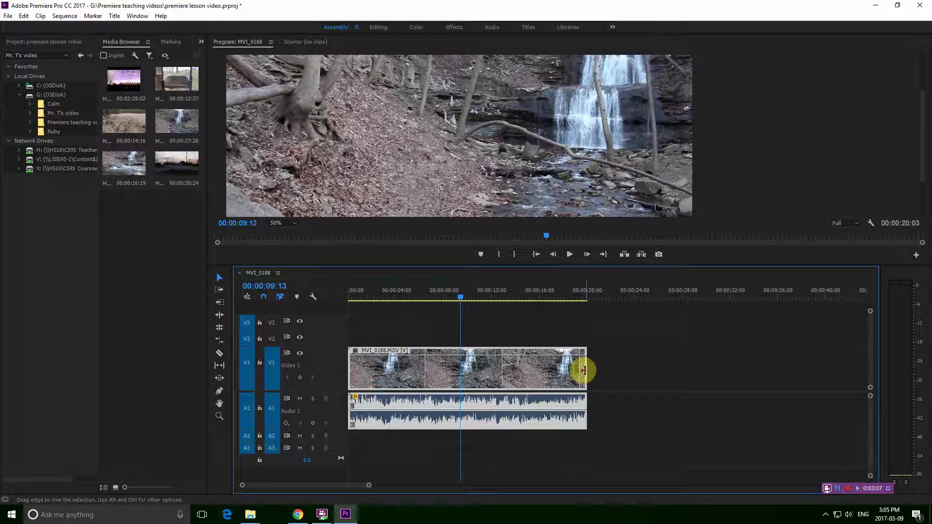
pyautogui.moveTo(584, 371); pyautogui.dragTo(688, 383)
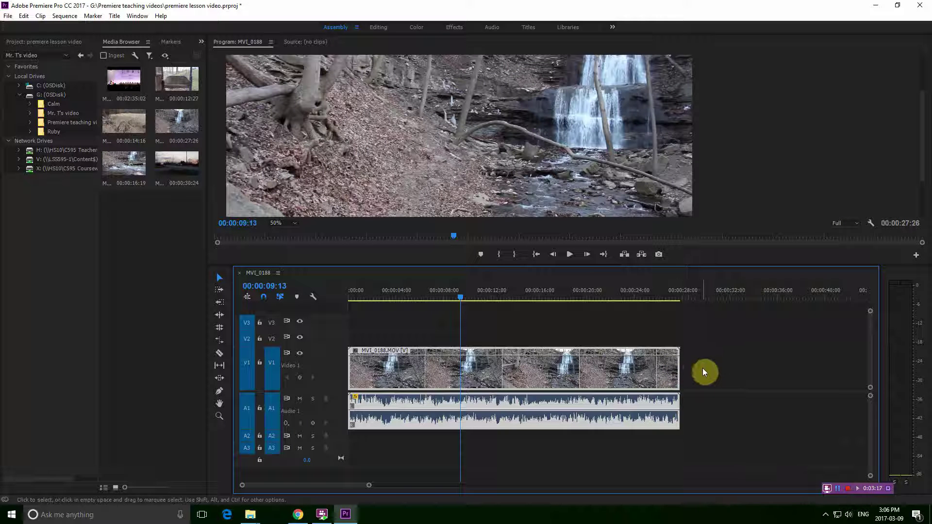
# Step: Trim the clip's end to 00:00:25:03 and its start to about 4 seconds, and extend both edges back out
pyautogui.click(677, 370)
pyautogui.moveTo(660, 369); pyautogui.dragTo(631, 369)
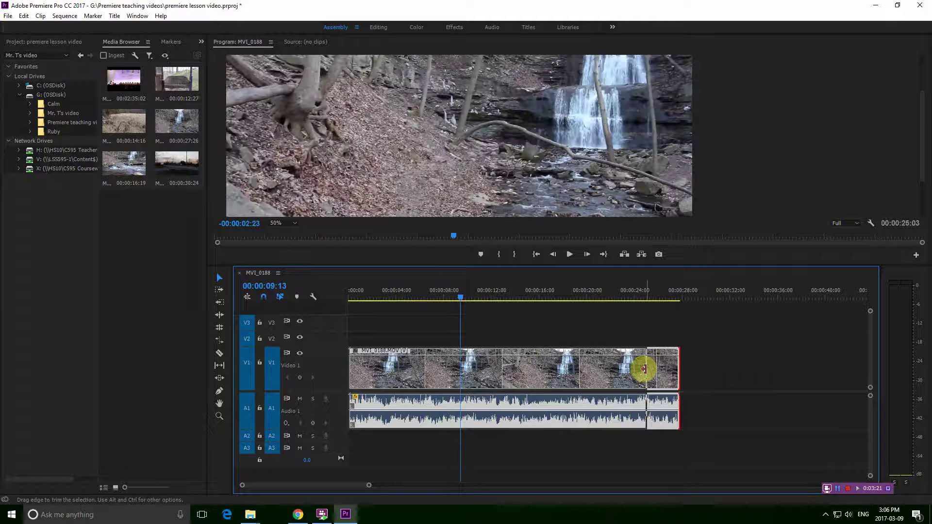
pyautogui.click(356, 370)
pyautogui.moveTo(356, 371); pyautogui.dragTo(400, 375)
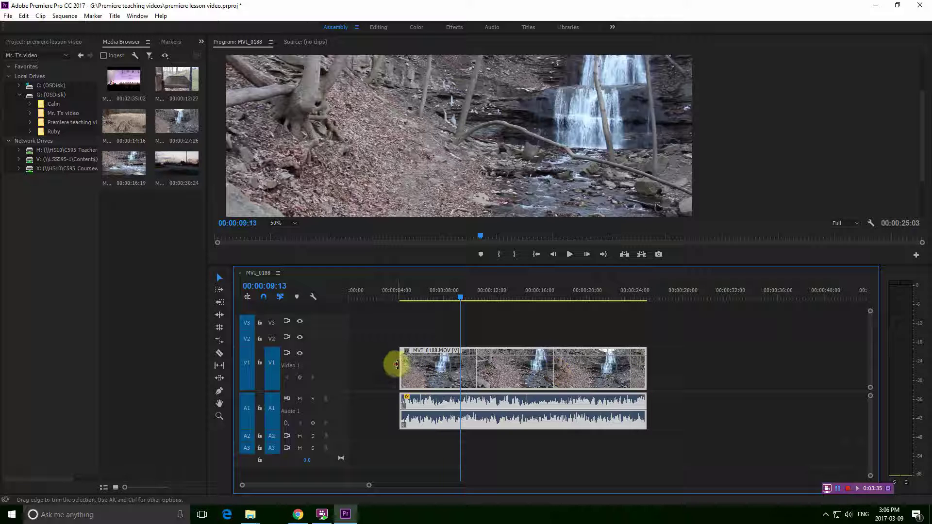
pyautogui.moveTo(401, 363); pyautogui.dragTo(350, 366)
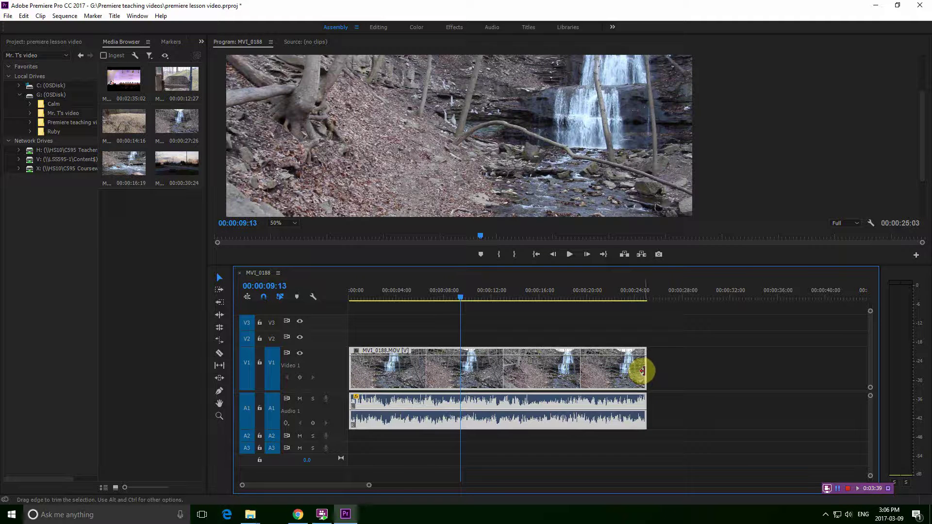
pyautogui.moveTo(643, 371); pyautogui.dragTo(678, 370)
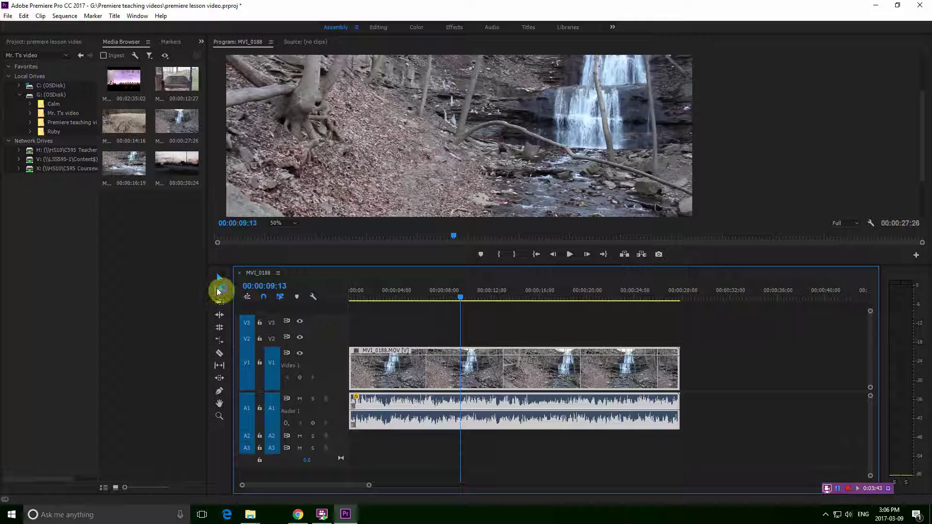
# Step: Split the clip into five pieces with the Razor tool at about 6, 11, 17 and 21 seconds
pyautogui.click(220, 355)
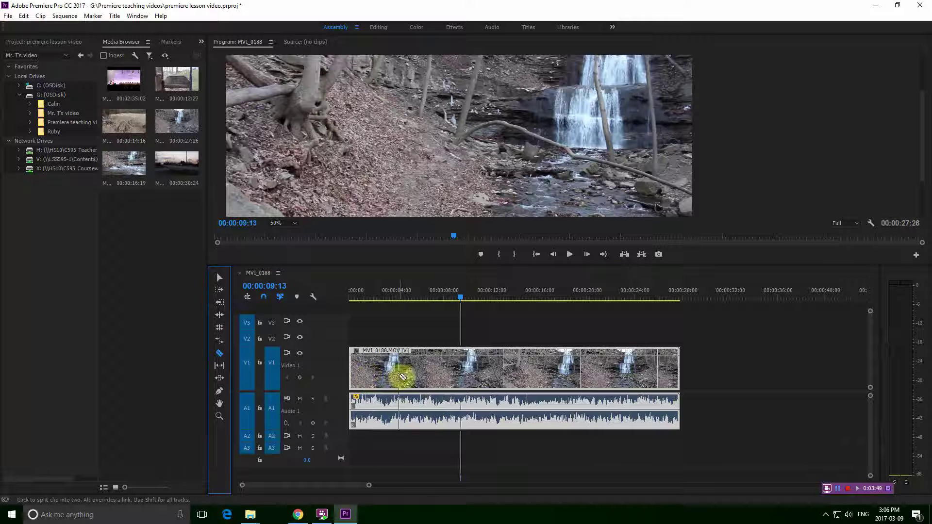
pyautogui.click(482, 371)
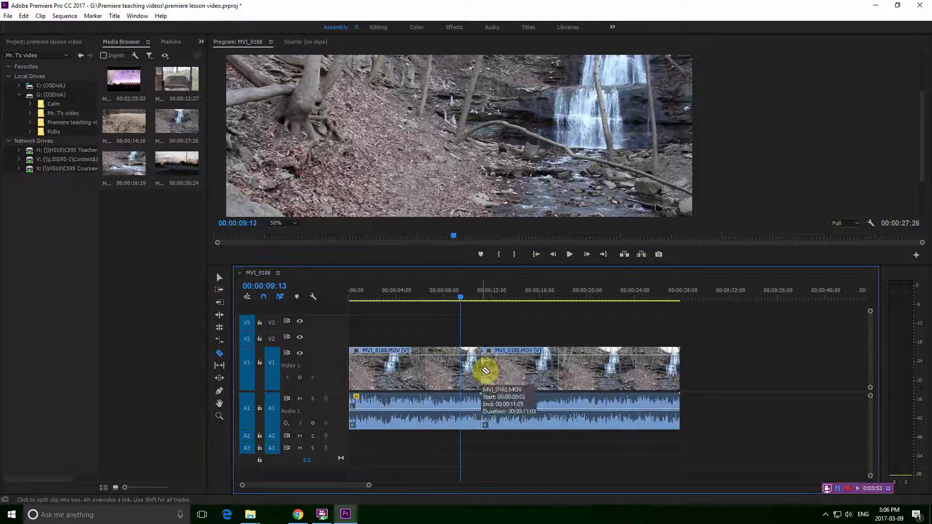
pyautogui.click(552, 372)
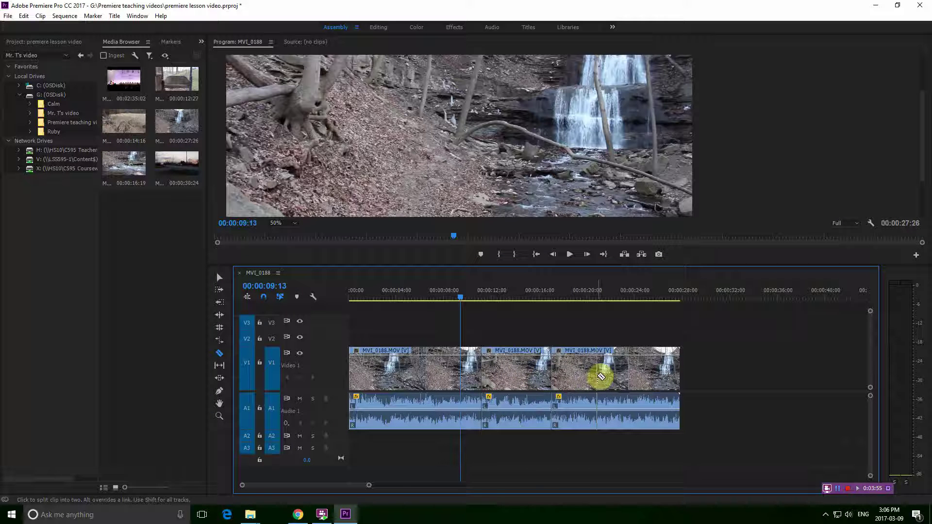
pyautogui.click(599, 373)
pyautogui.click(418, 364)
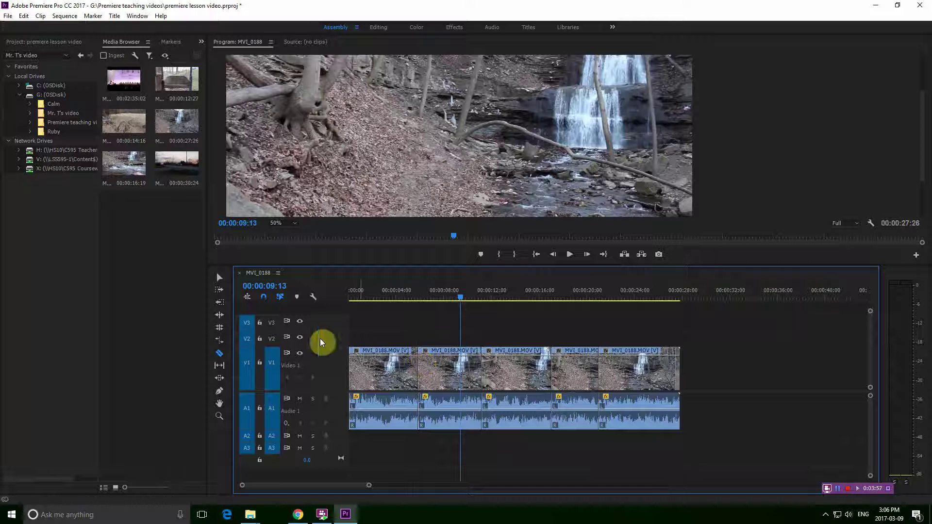
# Step: Move the second piece beyond the last clip with the Selection tool and cut it from the timeline
pyautogui.click(219, 277)
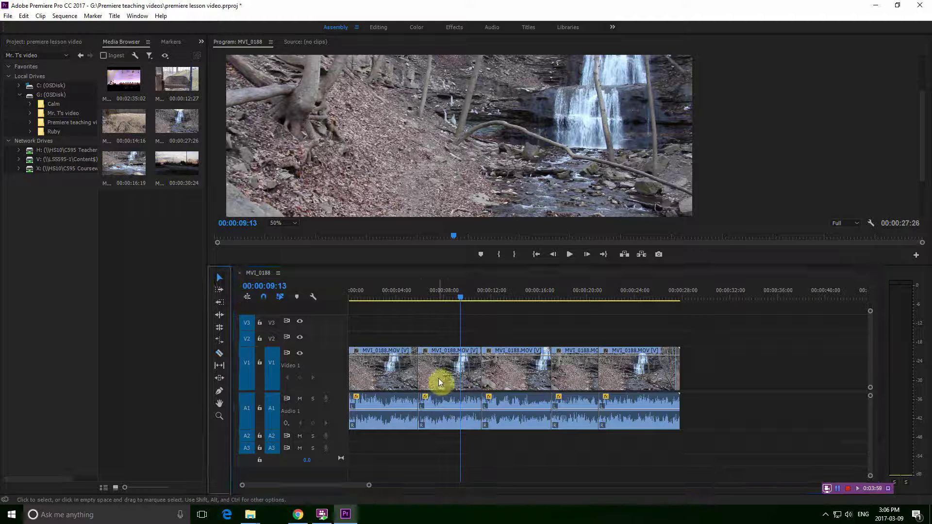
pyautogui.moveTo(439, 378); pyautogui.dragTo(740, 383)
pyautogui.rightClick(740, 380)
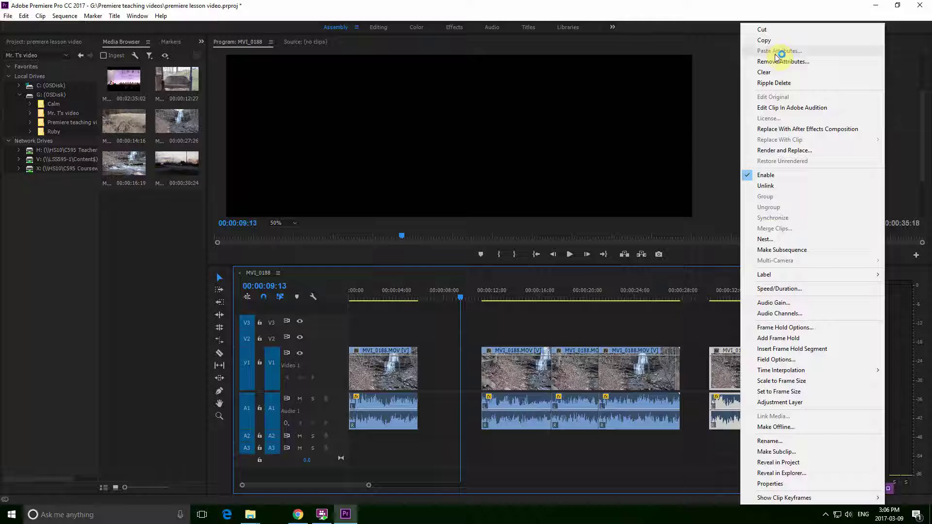
pyautogui.click(774, 29)
# Step: Move the short fourth piece past the end, and shift the third and fifth pieces earlier to about 8 and 15 seconds
pyautogui.click(582, 376)
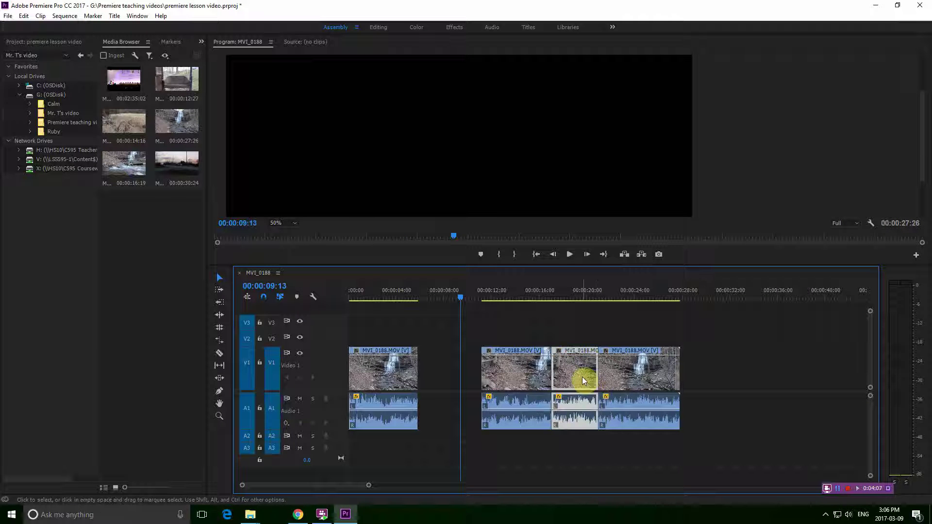
pyautogui.moveTo(575, 376); pyautogui.dragTo(485, 376)
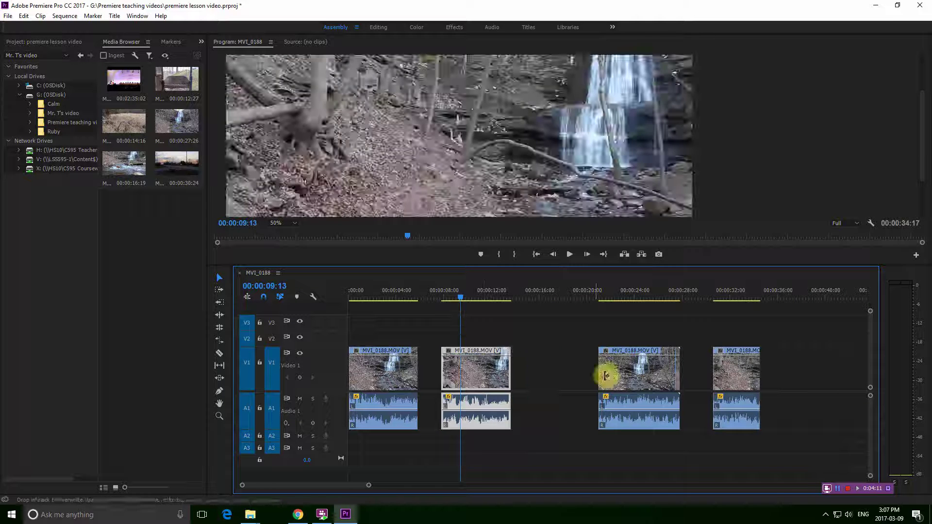
pyautogui.moveTo(605, 375); pyautogui.dragTo(537, 376)
# Step: Bring the short piece at the sequence's end closer to the others and cut it from the timeline
pyautogui.moveTo(728, 377); pyautogui.dragTo(655, 374)
pyautogui.rightClick(669, 378)
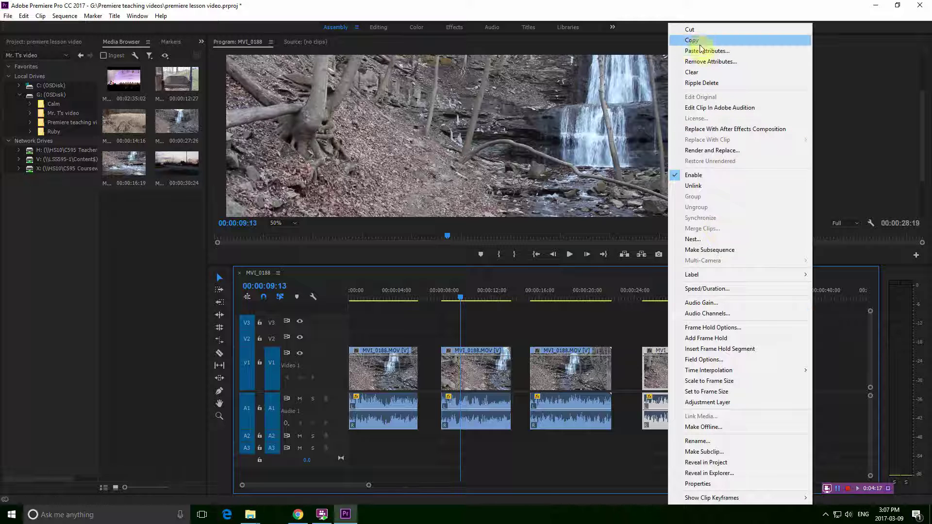
pyautogui.click(698, 30)
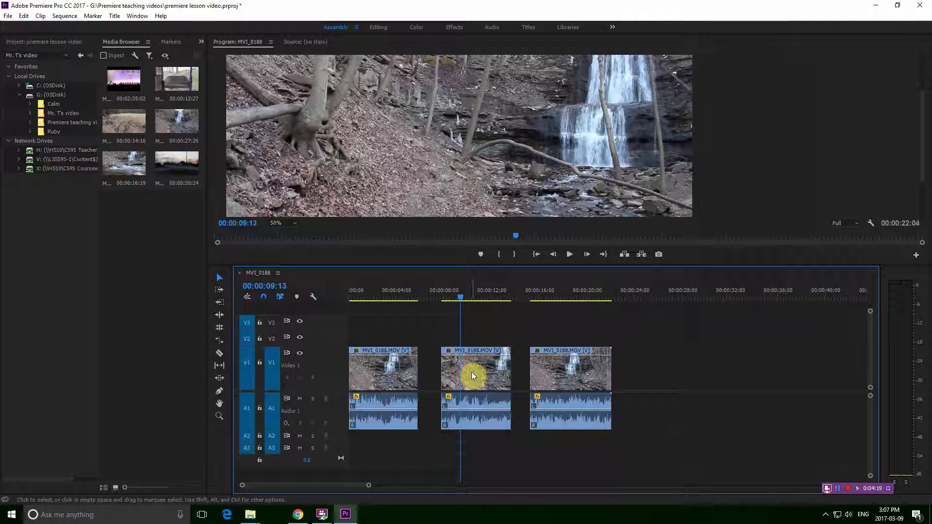
# Step: Close the gaps by placing the two remaining pieces directly after the first clip
pyautogui.moveTo(473, 377); pyautogui.dragTo(449, 377)
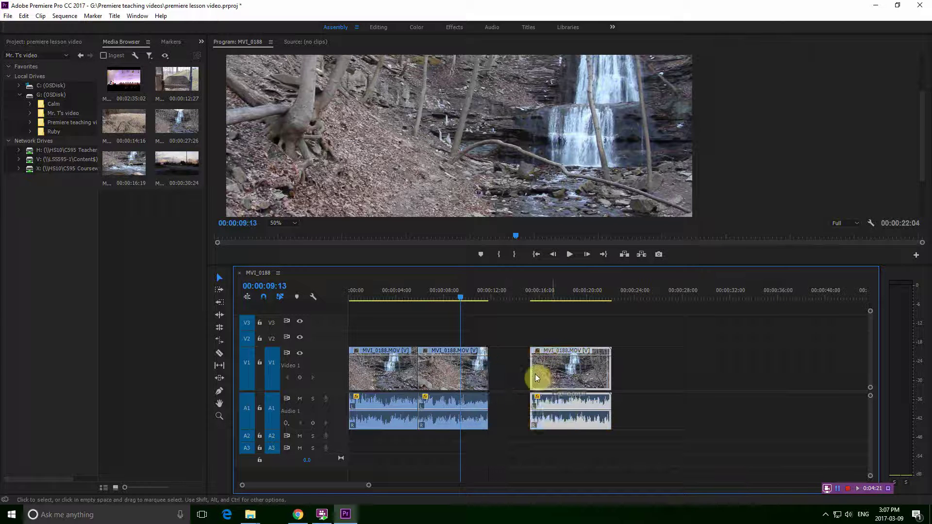
pyautogui.moveTo(535, 377); pyautogui.dragTo(514, 372)
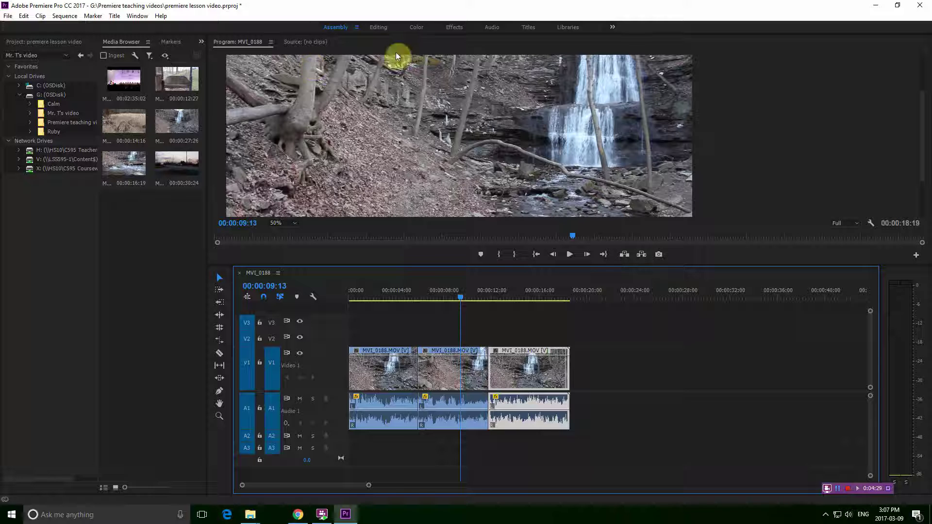
# Step: Switch to the Editing workspace and display the History panel in the project panel group
pyautogui.click(201, 42)
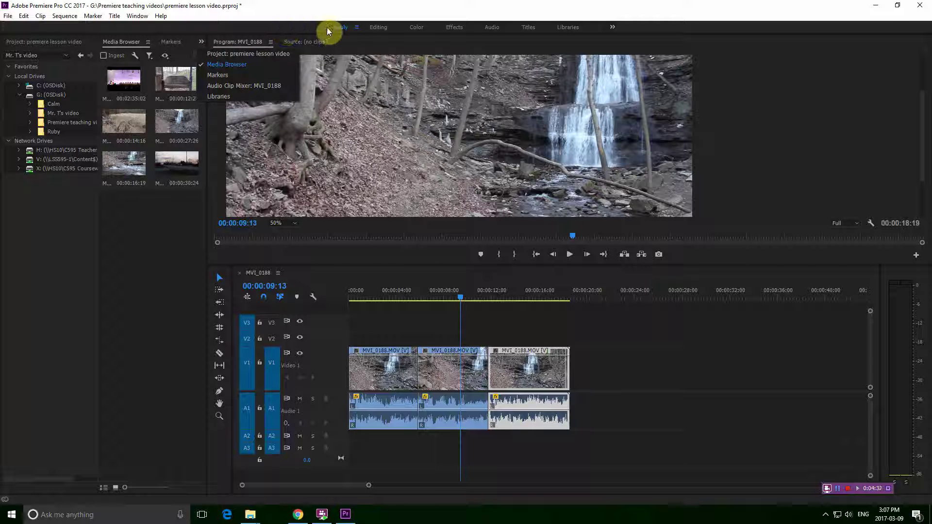
pyautogui.click(379, 27)
pyautogui.click(381, 27)
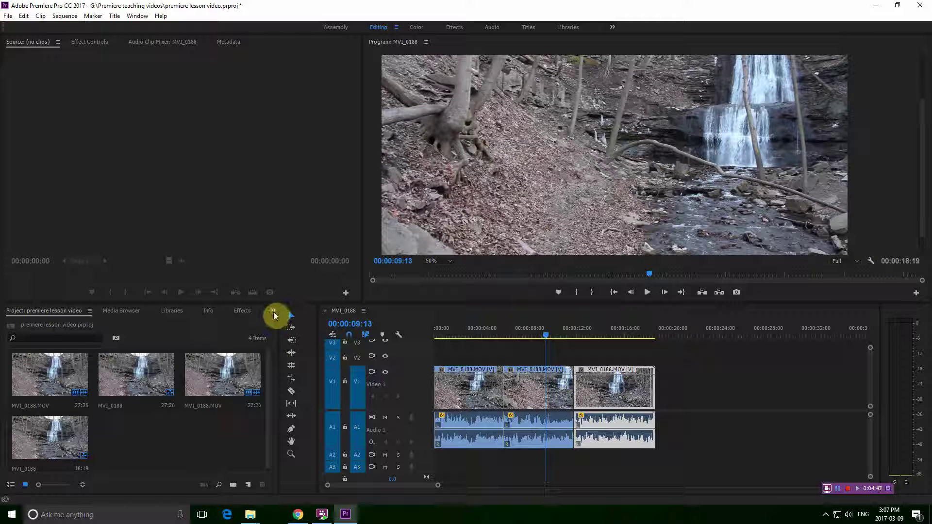
pyautogui.click(273, 312)
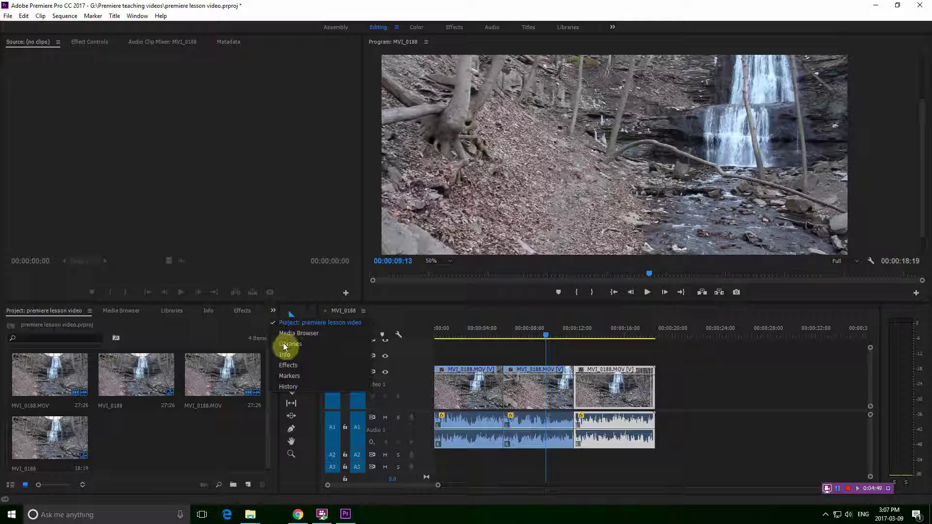
pyautogui.click(286, 387)
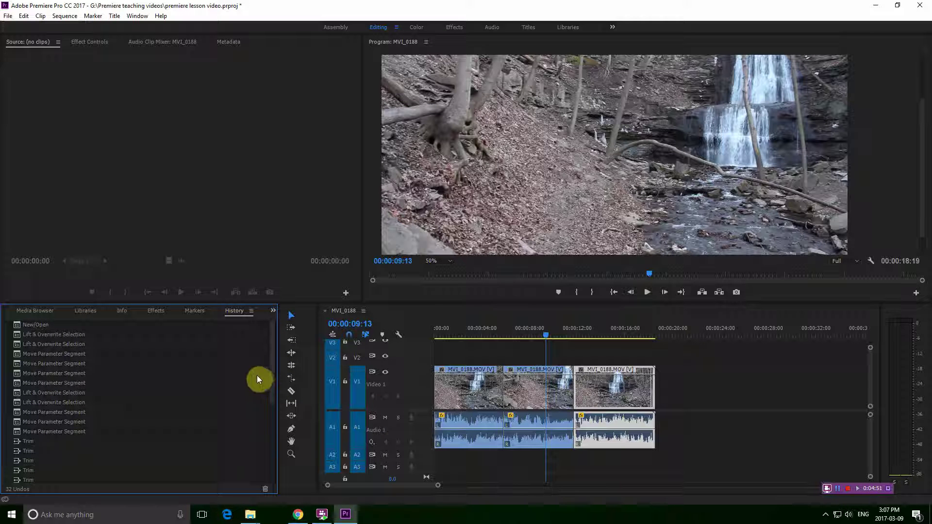
# Step: Step the sequence back through its latest history states to the first Cut, undoing the gap closing, second cut and clip moves
pyautogui.moveTo(273, 350); pyautogui.dragTo(264, 434)
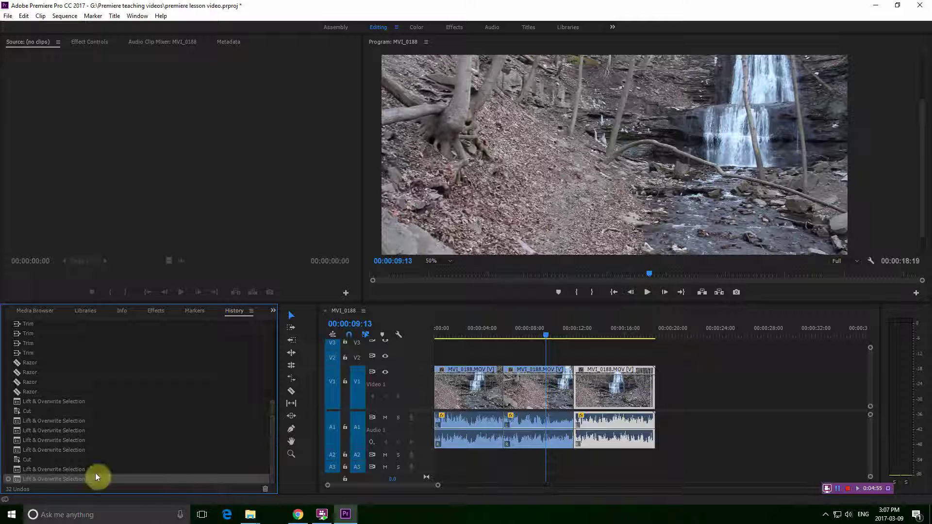
pyautogui.click(60, 468)
pyautogui.click(59, 462)
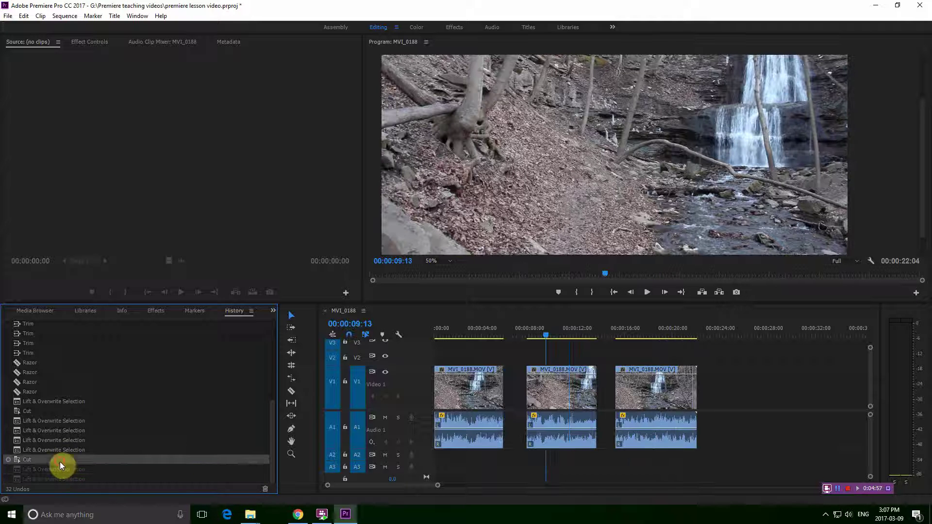
pyautogui.click(63, 451)
pyautogui.click(65, 439)
pyautogui.click(67, 431)
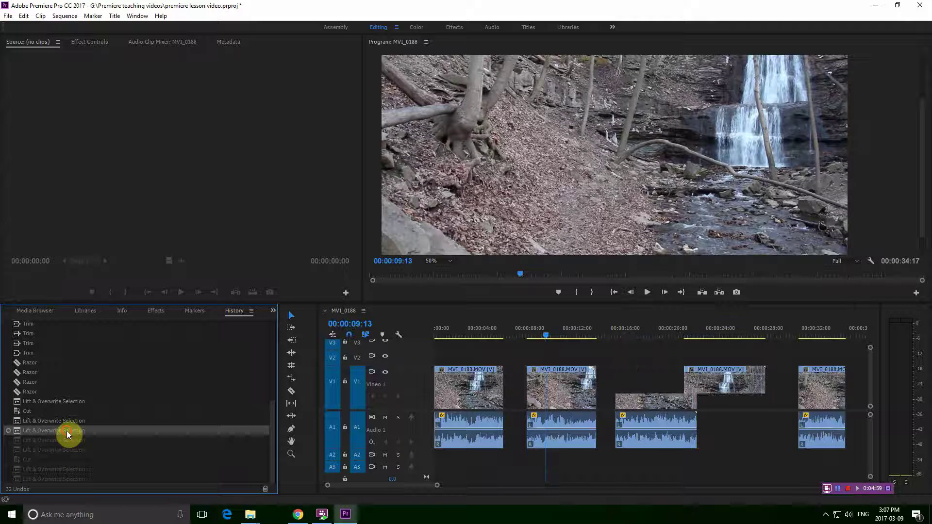
pyautogui.click(68, 420)
pyautogui.click(65, 411)
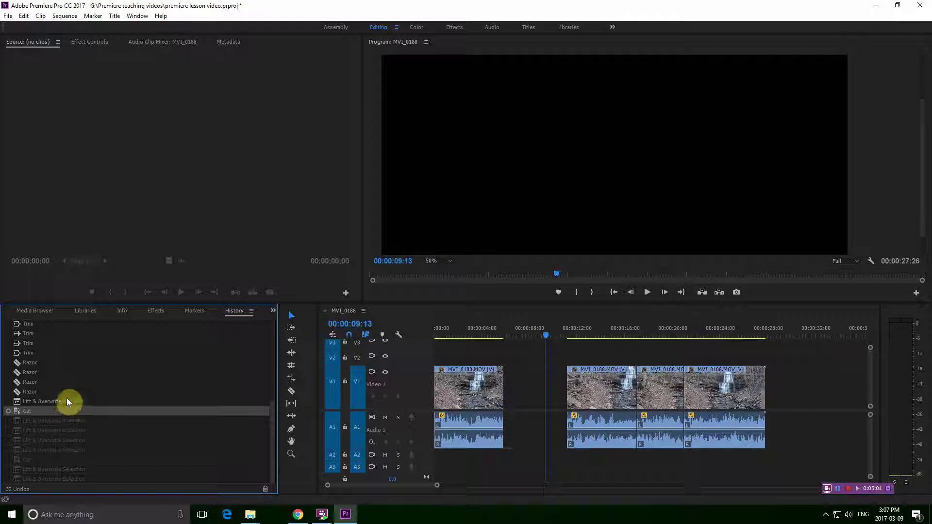
# Step: Revert the sequence to the last Trim state in the history, undoing the first cut, the clip move and all razor cuts
pyautogui.click(66, 400)
pyautogui.click(48, 391)
pyautogui.click(49, 382)
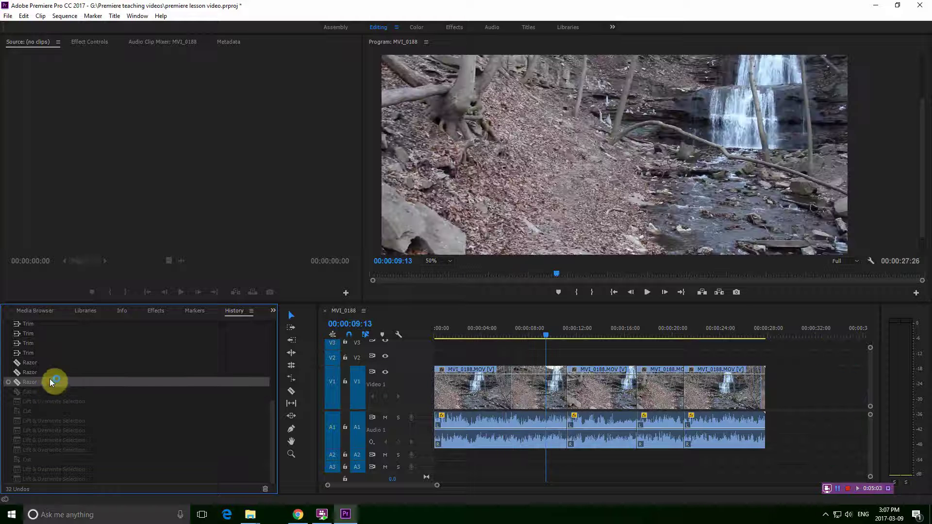
pyautogui.click(50, 373)
pyautogui.click(51, 362)
pyautogui.click(50, 352)
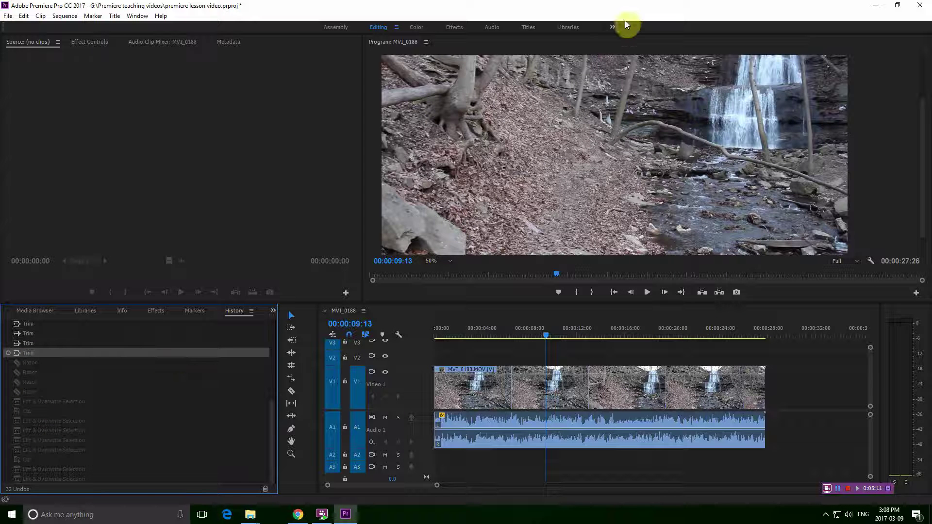
# Step: View the All Panels workspace and switch from it to the Assembly workspace
pyautogui.click(613, 28)
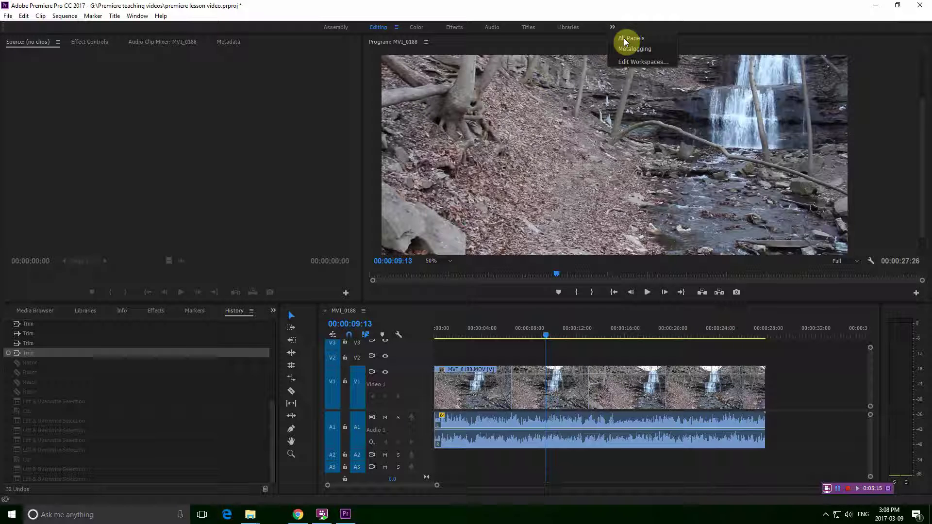
pyautogui.click(627, 42)
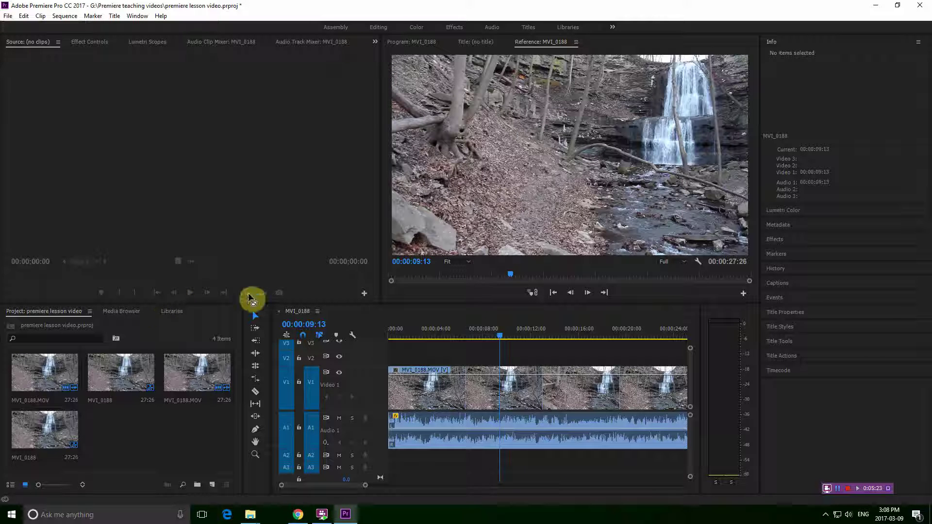
pyautogui.click(336, 27)
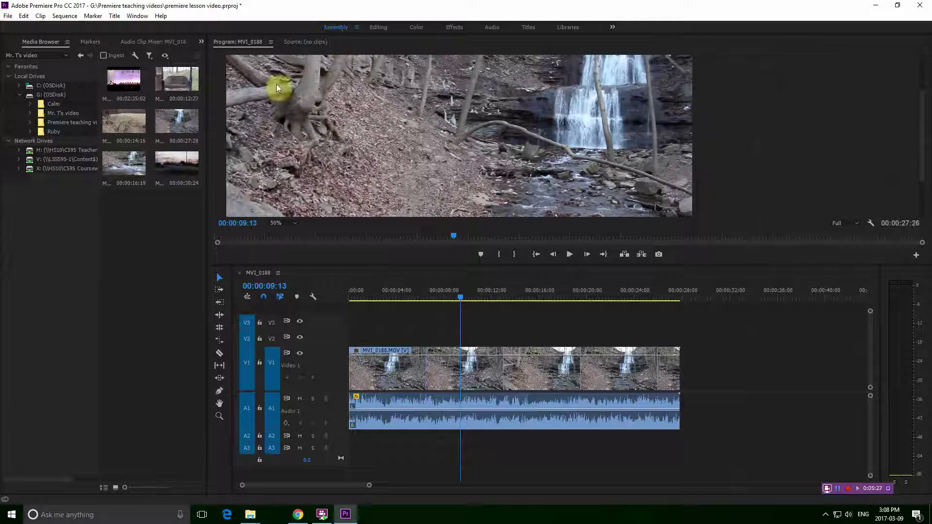
# Step: Return to the Editing workspace and bring the History panel to the front of its group
pyautogui.click(376, 27)
pyautogui.click(233, 311)
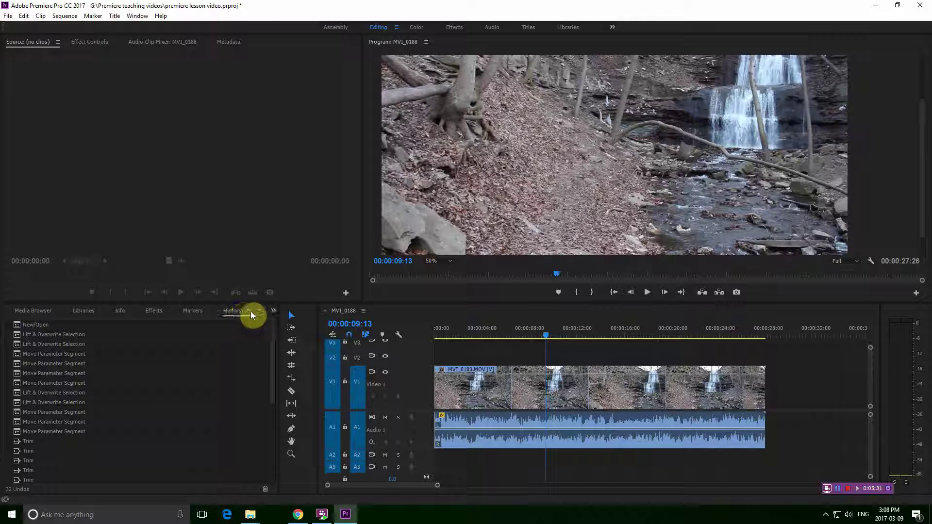
pyautogui.moveTo(250, 311)
pyautogui.mouseDown()
pyautogui.moveTo(269, 310)
pyautogui.moveTo(232, 313)
pyautogui.mouseUp()
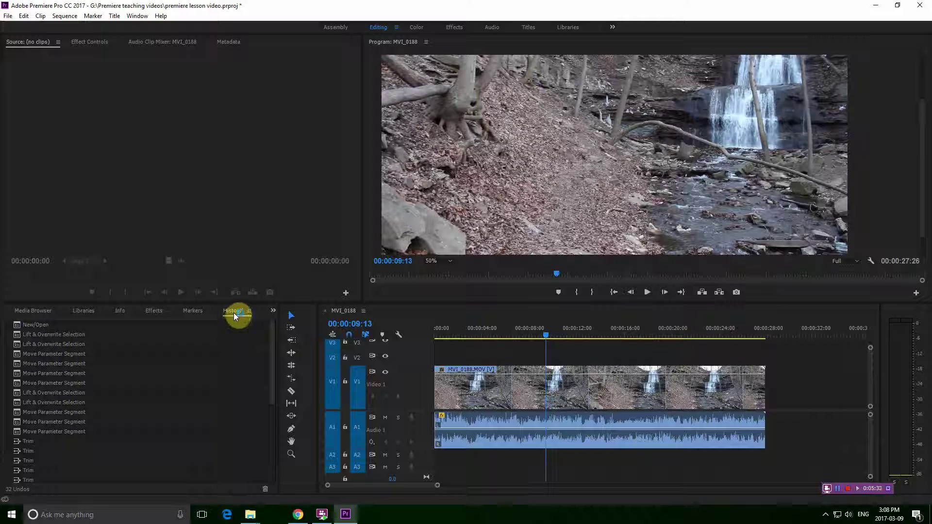